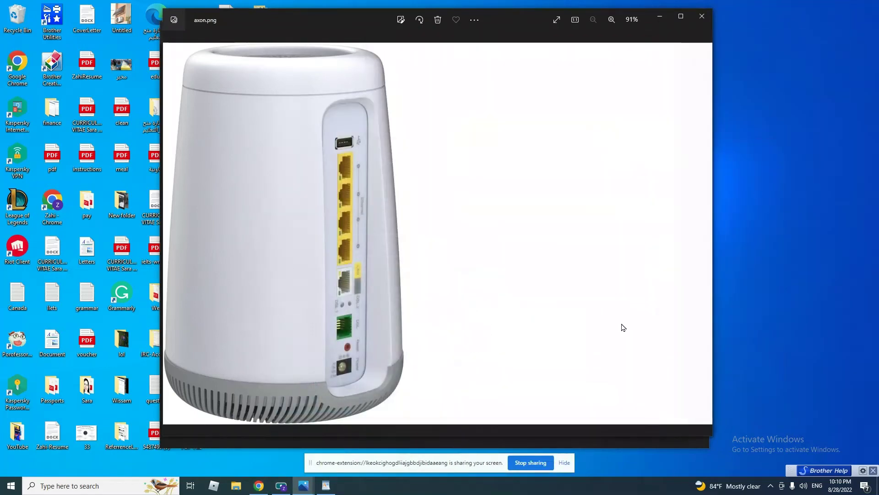
Move the Axon C4000 notes window aside and then put it away
{"action": "left_click", "coordinate": [326, 485]}
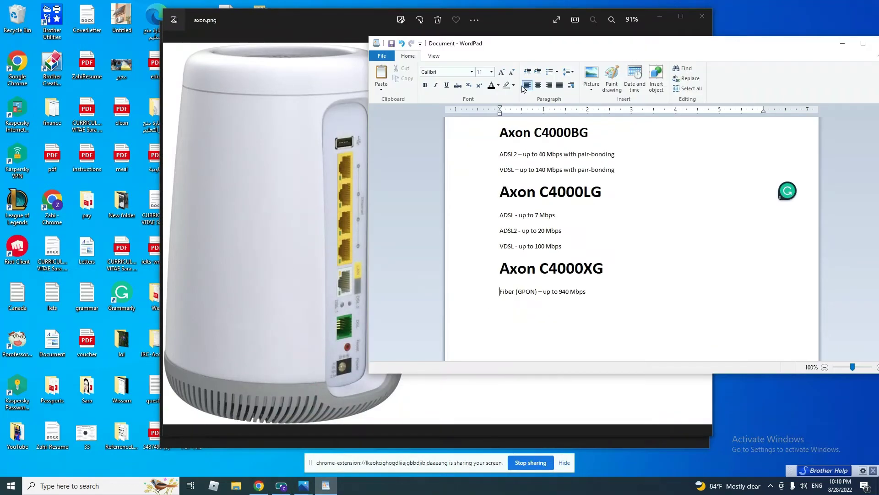
{"action": "left_click_drag", "start_coordinate": [567, 56], "coordinate": [609, 58]}
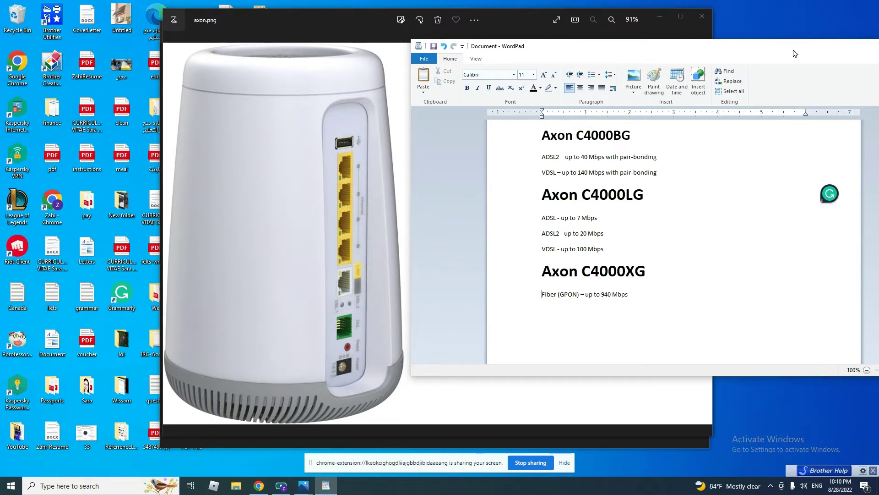
{"action": "mouse_move", "coordinate": [794, 54]}
{"action": "left_mouse_down"}
{"action": "mouse_move", "coordinate": [740, 55]}
{"action": "mouse_move", "coordinate": [786, 53]}
{"action": "left_mouse_up"}
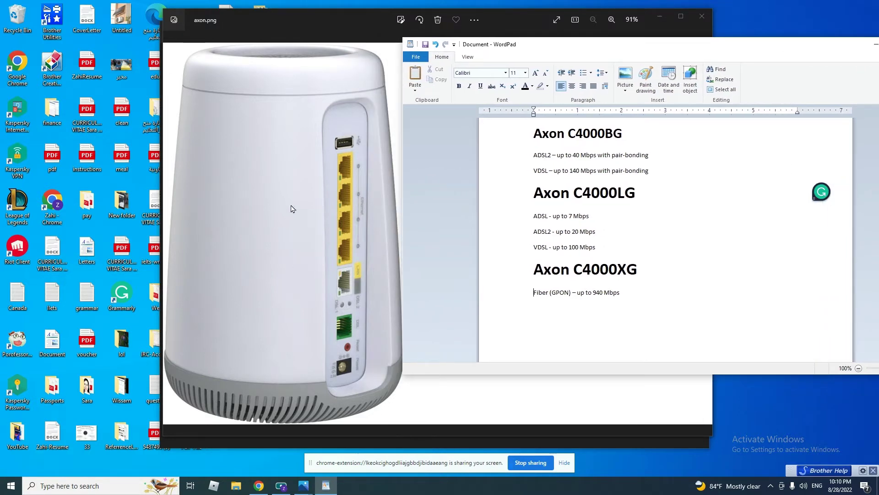
{"action": "left_click", "coordinate": [875, 44]}
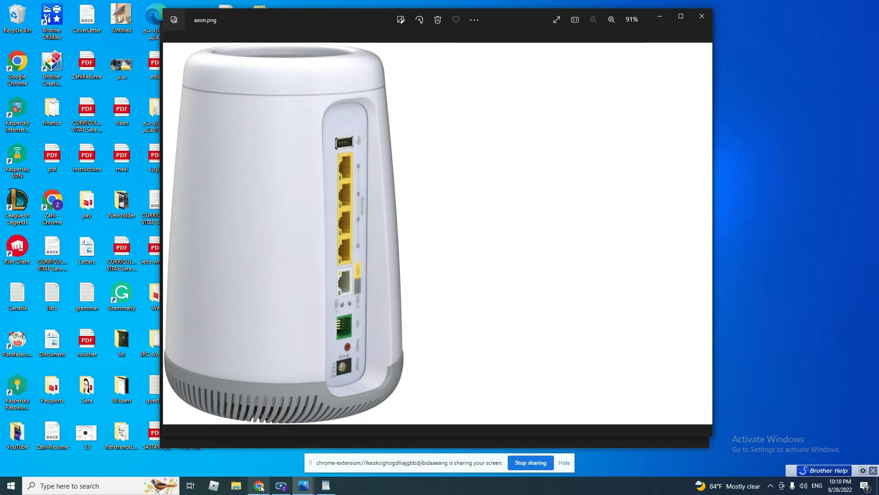
Bring up label.png, the CenturyLink modem sticker showing GUI address 192.168.0.1 and admin login
{"action": "mouse_move", "coordinate": [260, 490]}
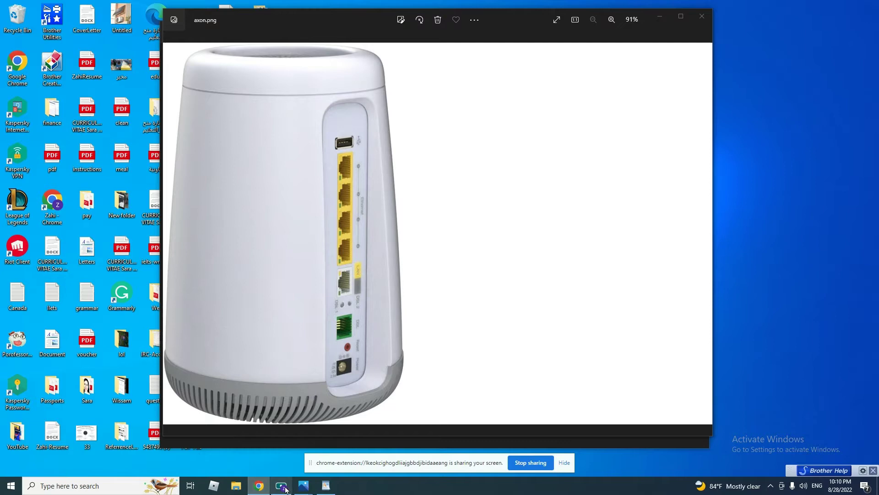
{"action": "left_click", "coordinate": [285, 485]}
{"action": "left_click", "coordinate": [304, 485]}
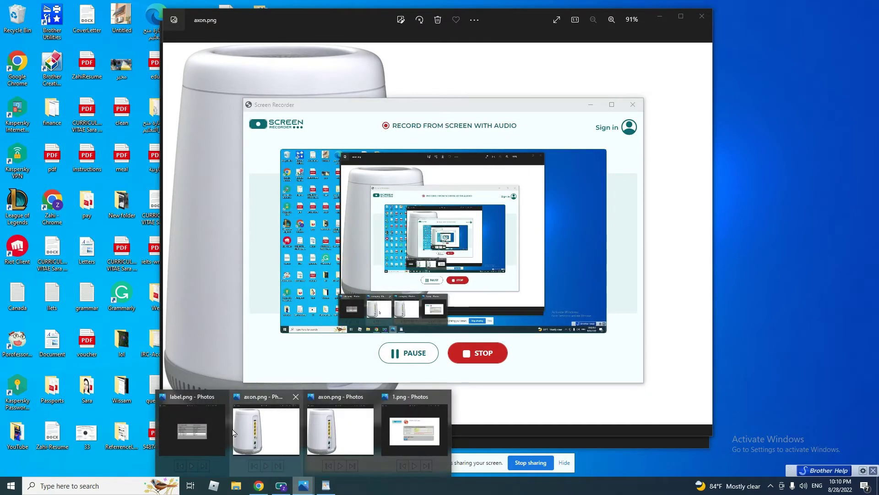
{"action": "left_click", "coordinate": [200, 433]}
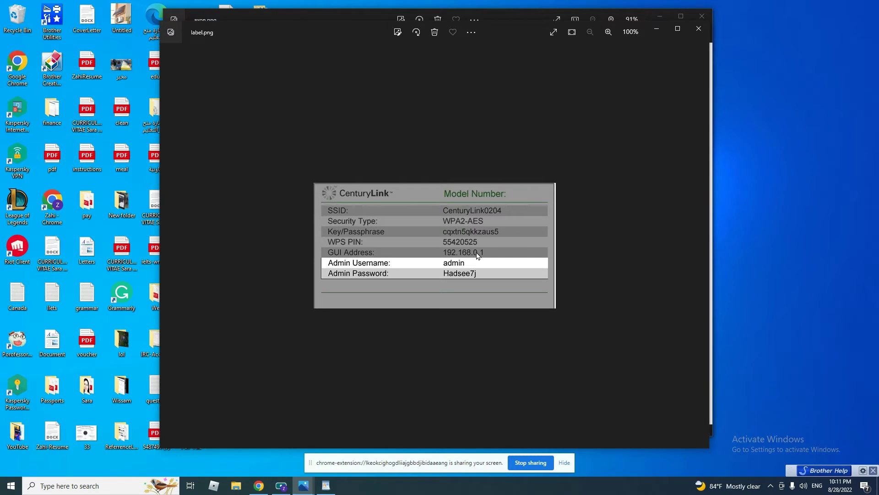
{"action": "left_click", "coordinate": [260, 484]}
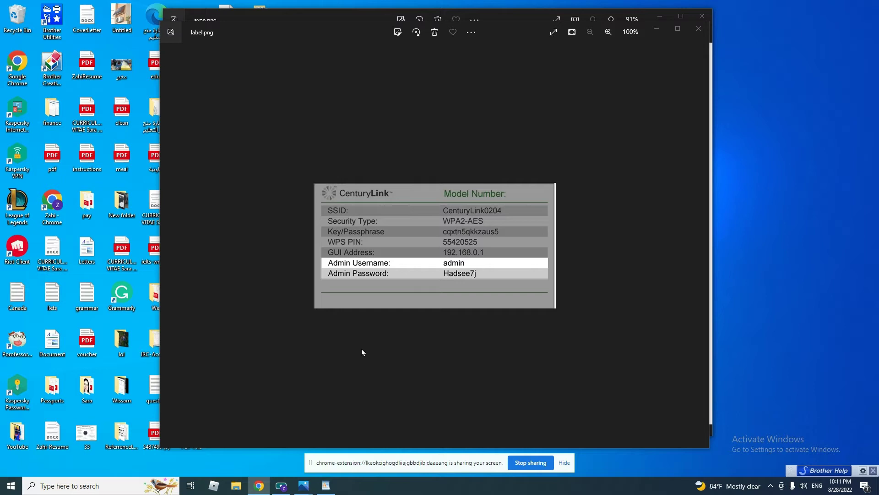
{"action": "left_click", "coordinate": [444, 255]}
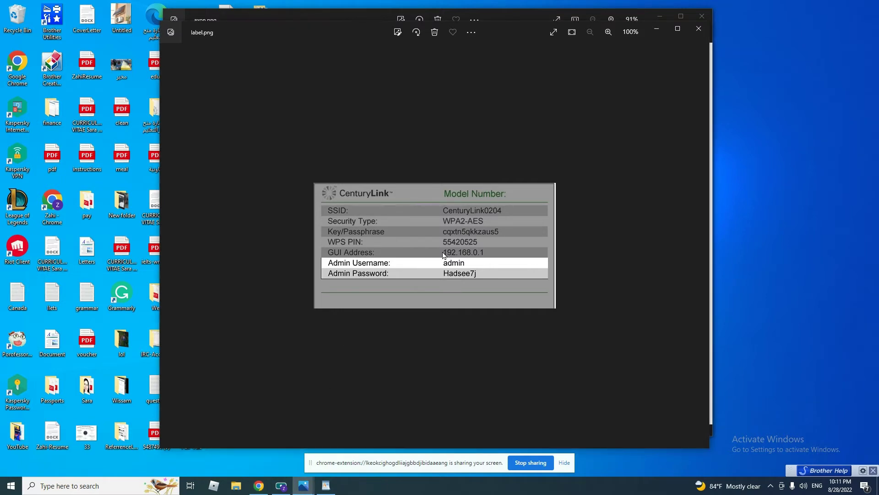
{"action": "left_click", "coordinate": [255, 489]}
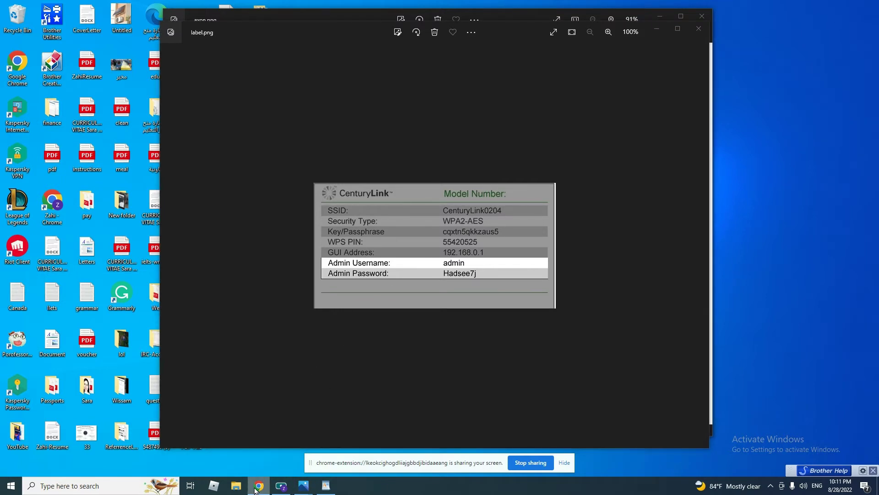
Bring Chrome's new tab page to the front
{"action": "right_click", "coordinate": [256, 489]}
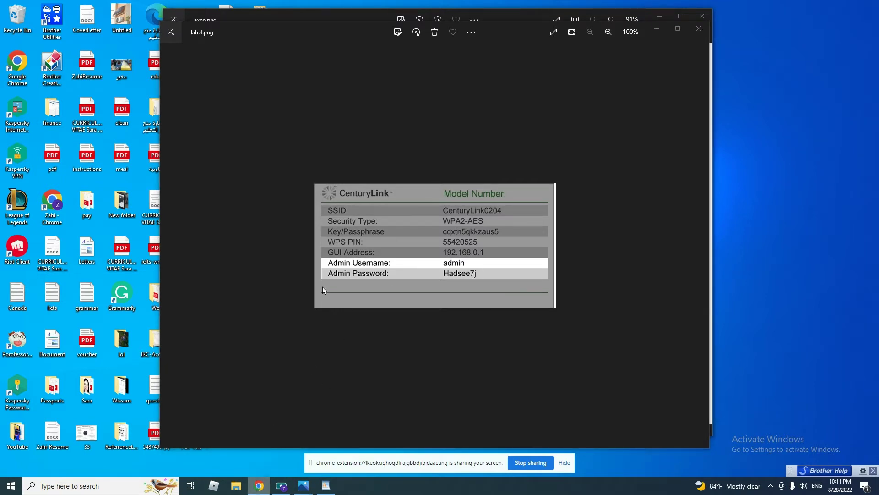
{"action": "left_click", "coordinate": [242, 199]}
{"action": "left_click", "coordinate": [657, 28]}
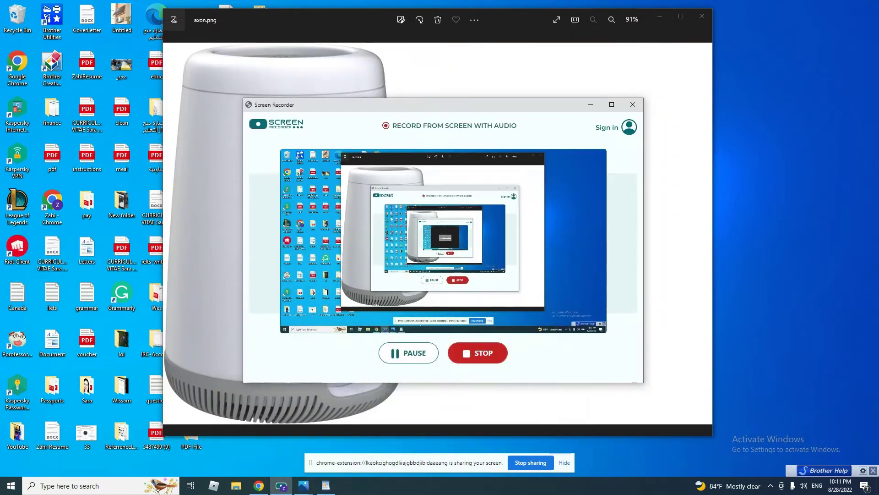
{"action": "left_click", "coordinate": [259, 485]}
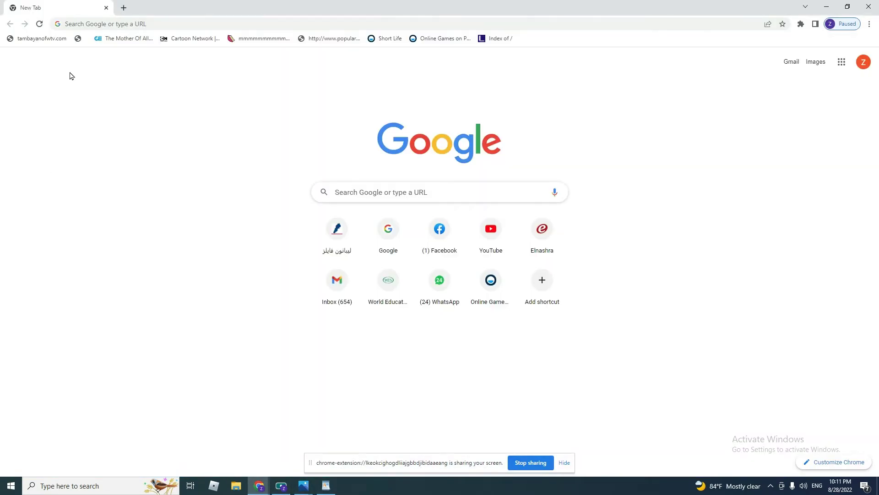
Enter the modem address 192.168.0.1, correcting the mistyped 192.168.1.1, and load it
{"action": "left_click", "coordinate": [78, 26]}
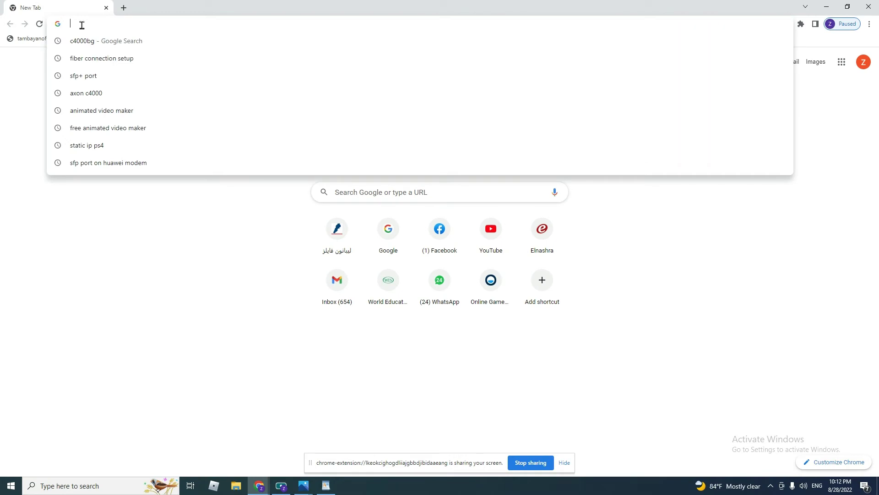
{"action": "type", "text": "192.168."}
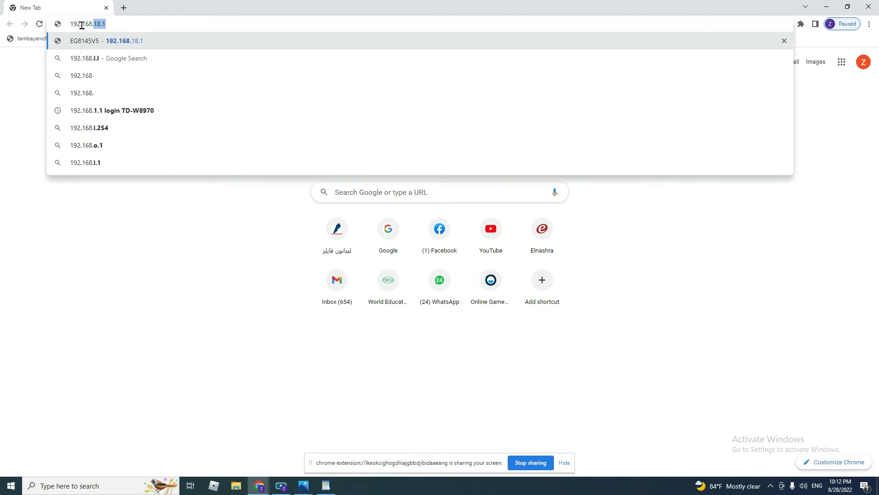
{"action": "type", "text": "1.1"}
{"action": "key", "text": "BackSpace"}
{"action": "key", "text": "BackSpace"}
{"action": "key", "text": "BackSpace"}
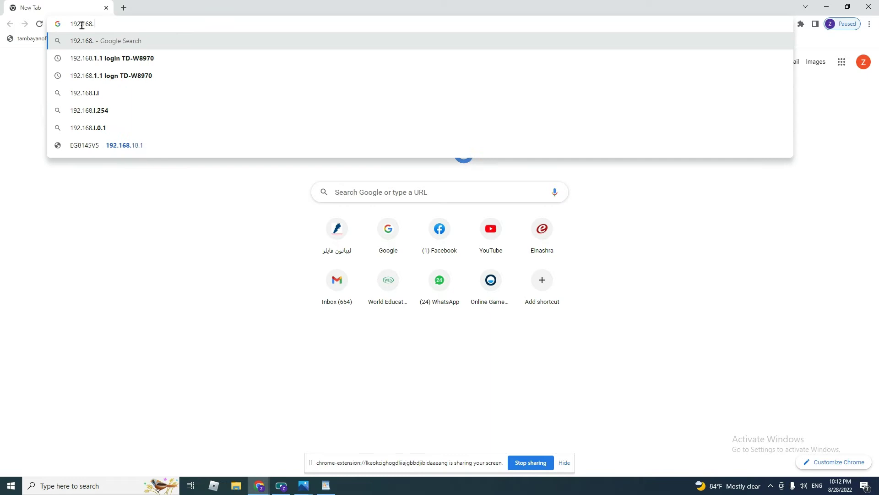
{"action": "type", "text": "0.1"}
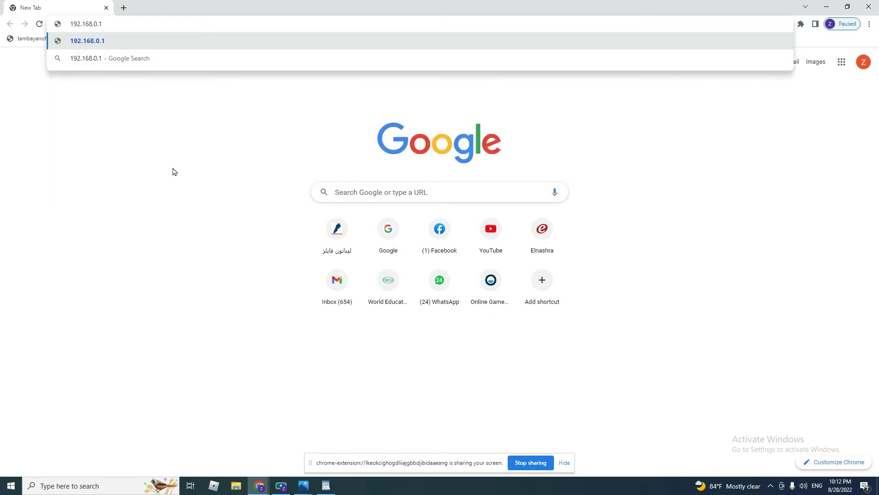
{"action": "key", "text": "Return"}
{"action": "left_click", "coordinate": [282, 486]}
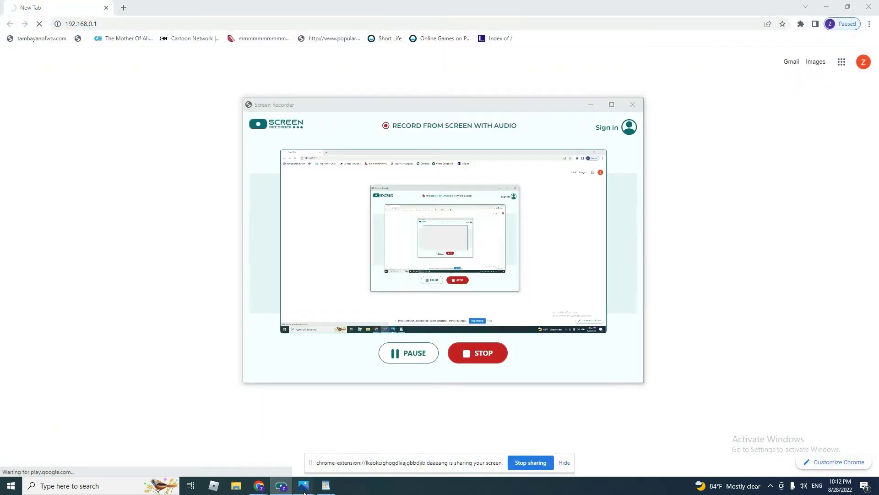
Open the 1.png Modem GUI Login screenshot in Photos
{"action": "left_click", "coordinate": [325, 485]}
{"action": "mouse_move", "coordinate": [304, 485]}
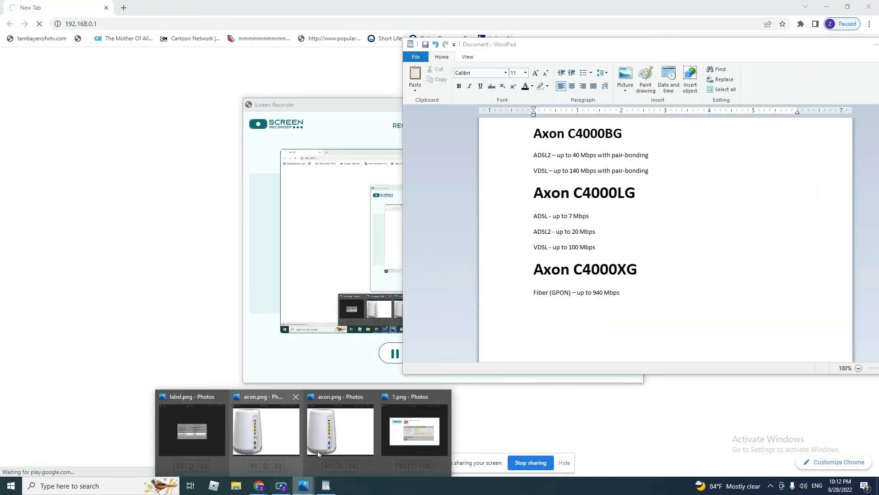
{"action": "left_click", "coordinate": [403, 437]}
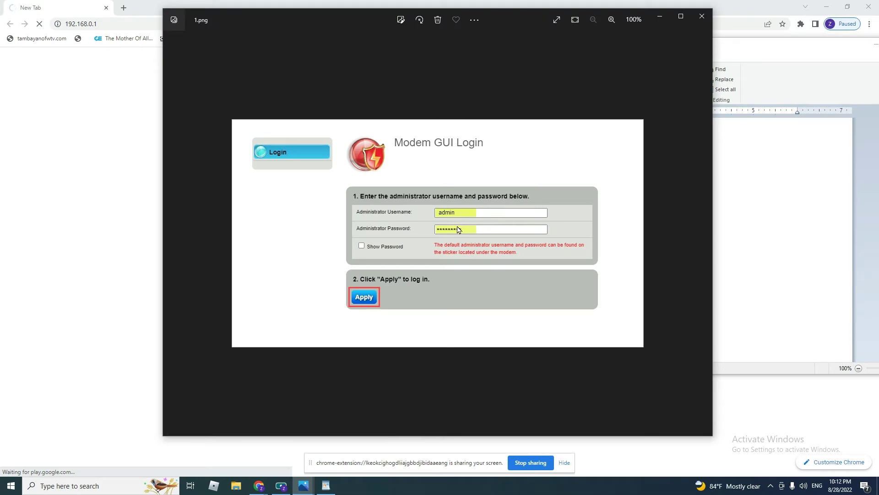
Check the label.png modem sticker, then return to the 1.png login screenshot
{"action": "mouse_move", "coordinate": [303, 489]}
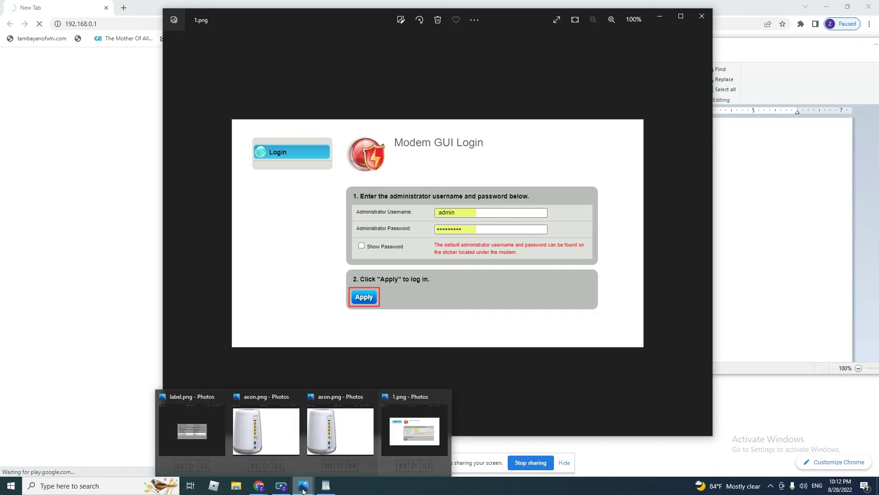
{"action": "left_click", "coordinate": [194, 435]}
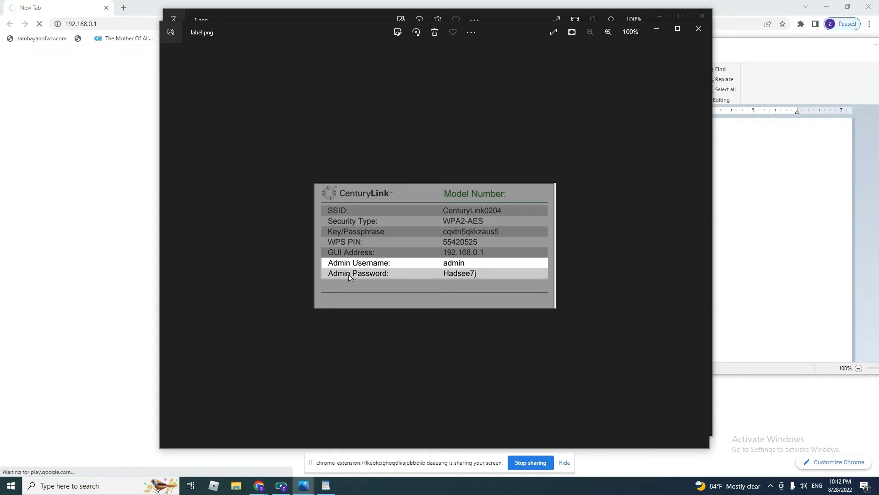
{"action": "mouse_move", "coordinate": [304, 485]}
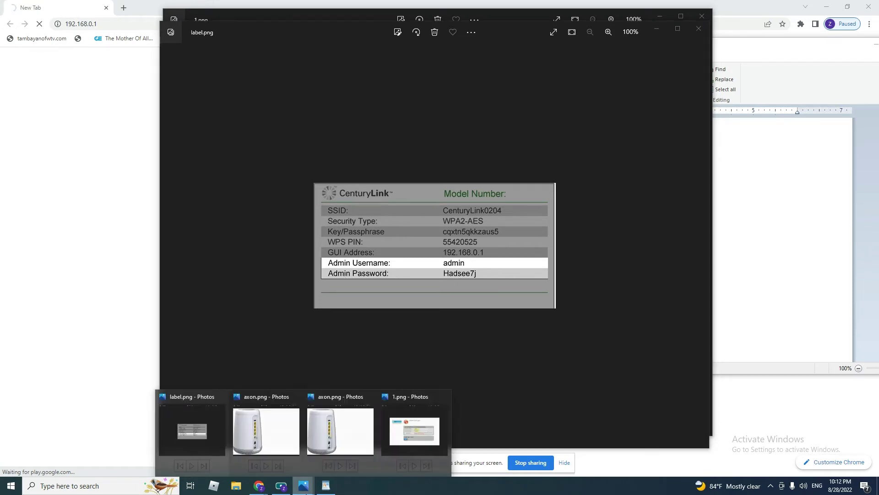
{"action": "mouse_move", "coordinate": [409, 443]}
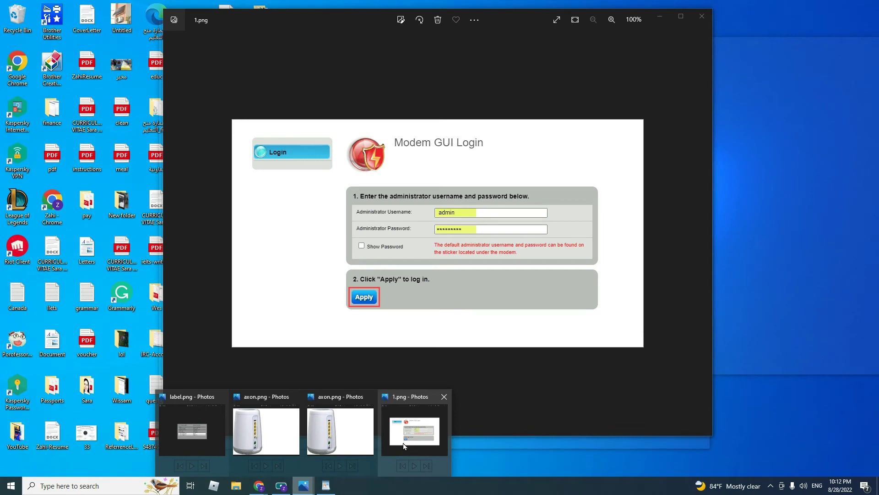
{"action": "left_click", "coordinate": [407, 442]}
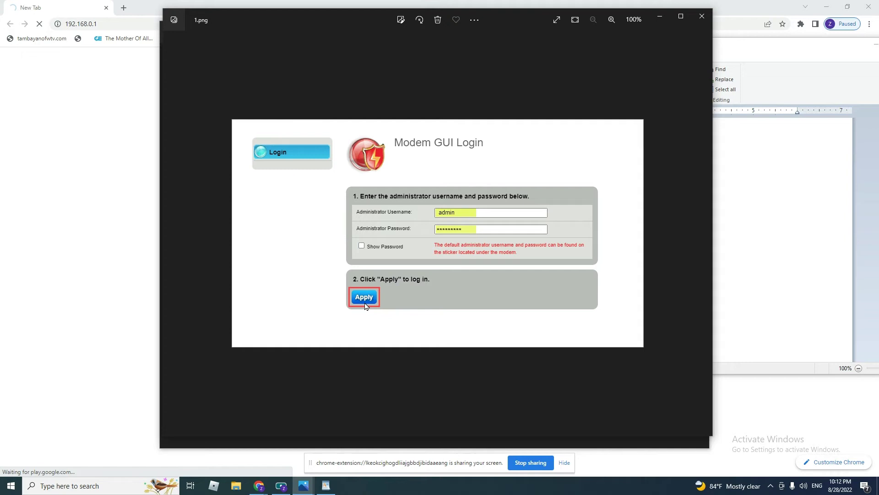
Step through 2.png (modem menu) and 3.png (Access Scheduler) to the PPPoE WAN Settings screenshot 4-PPOE.png
{"action": "key", "text": "Right"}
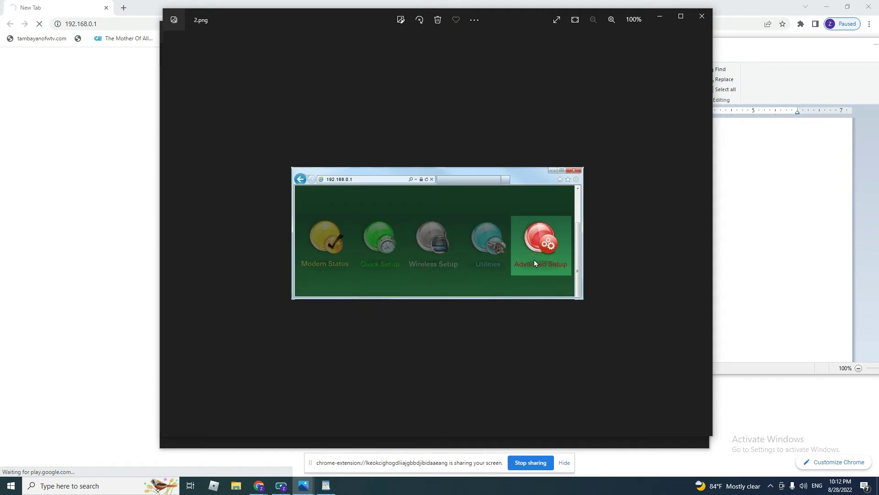
{"action": "key", "text": "Right"}
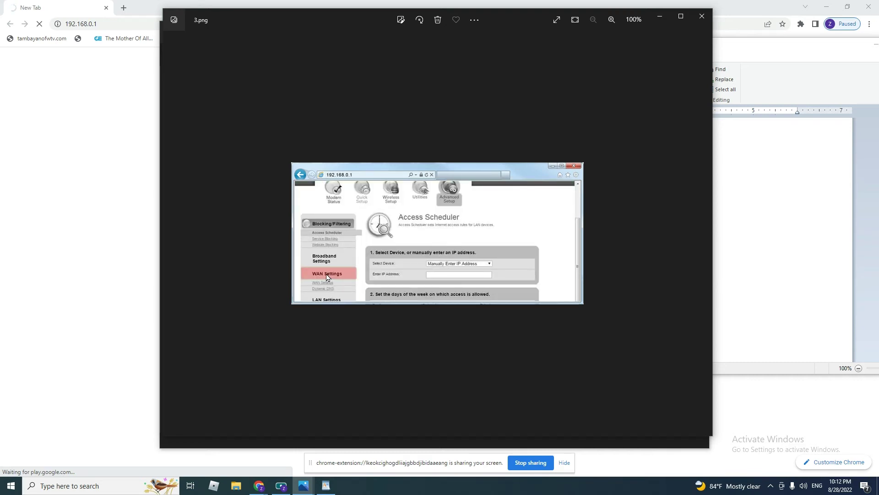
{"action": "key", "text": "Right"}
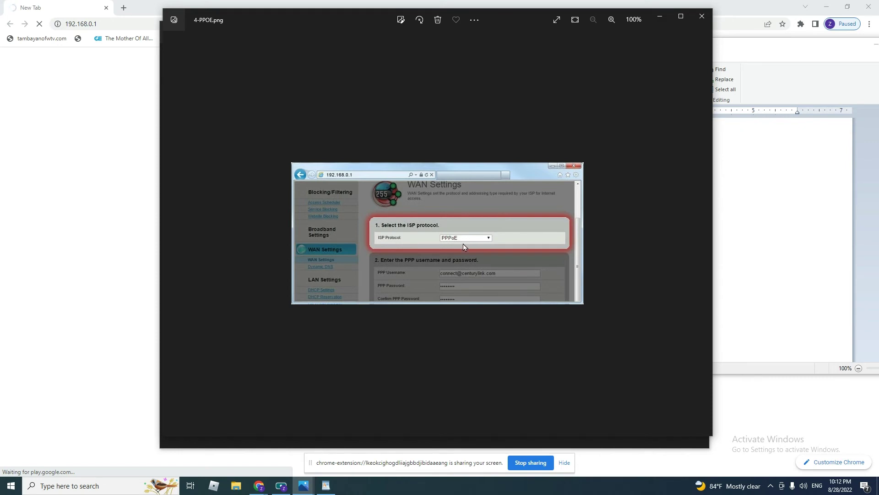
Advance through 5.png (PPP credentials) and 6.png (IP addressing type) to 7.png, the Apply step
{"action": "key", "text": "Right"}
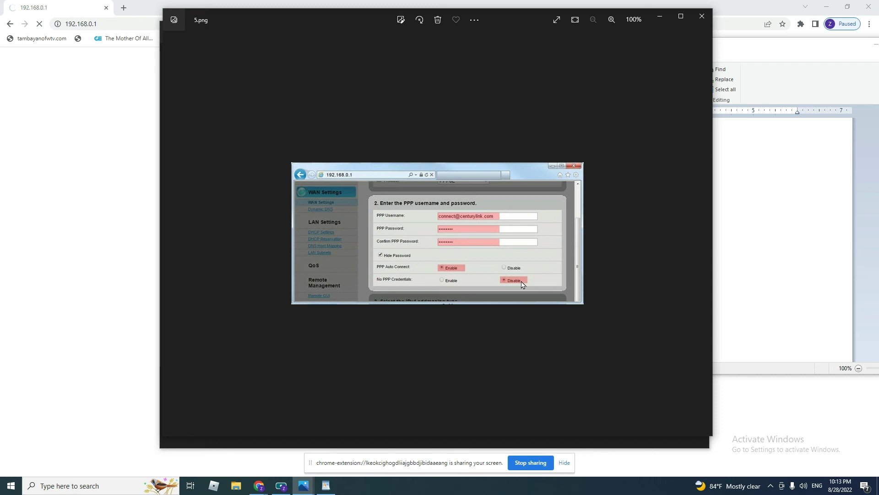
{"action": "key", "text": "Right"}
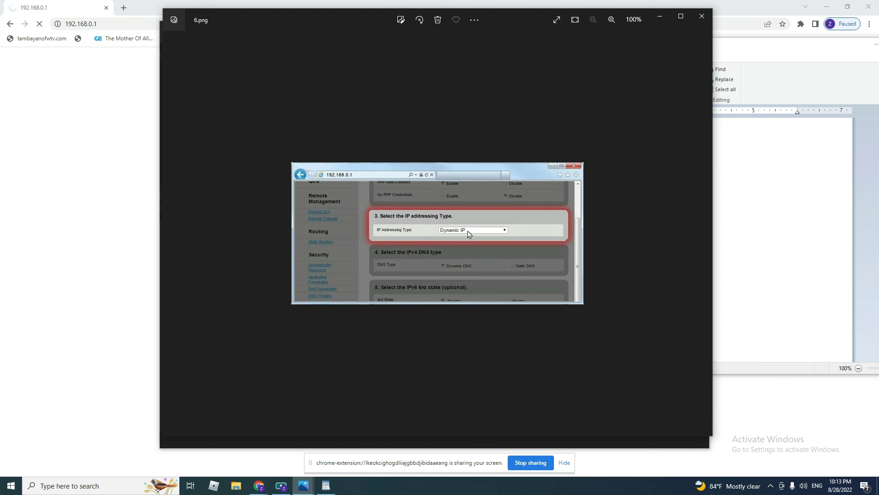
{"action": "key", "text": "Right"}
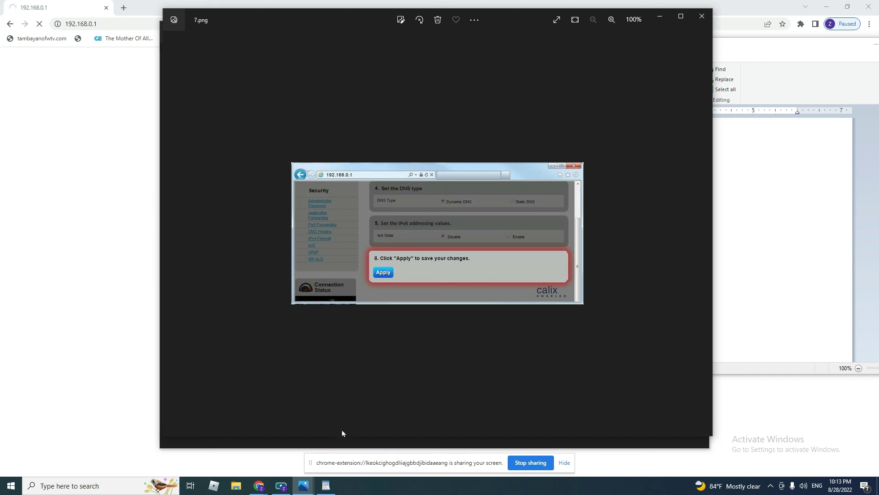
{"action": "mouse_move", "coordinate": [280, 492]}
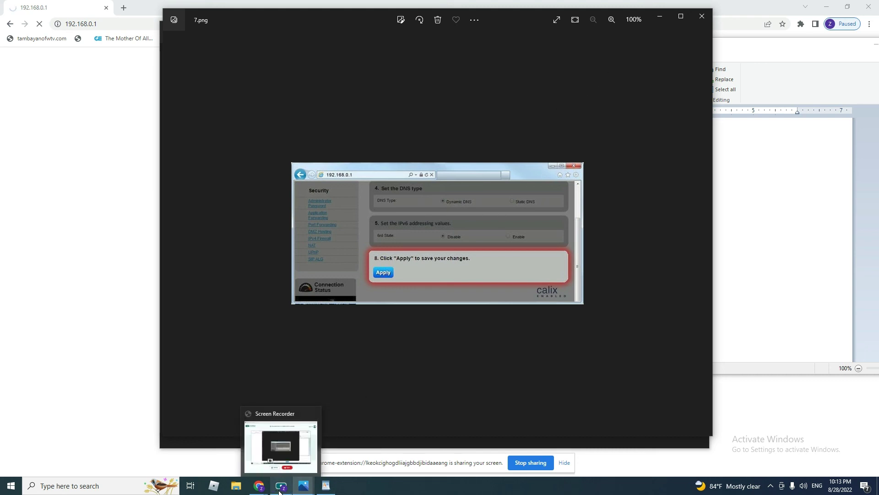